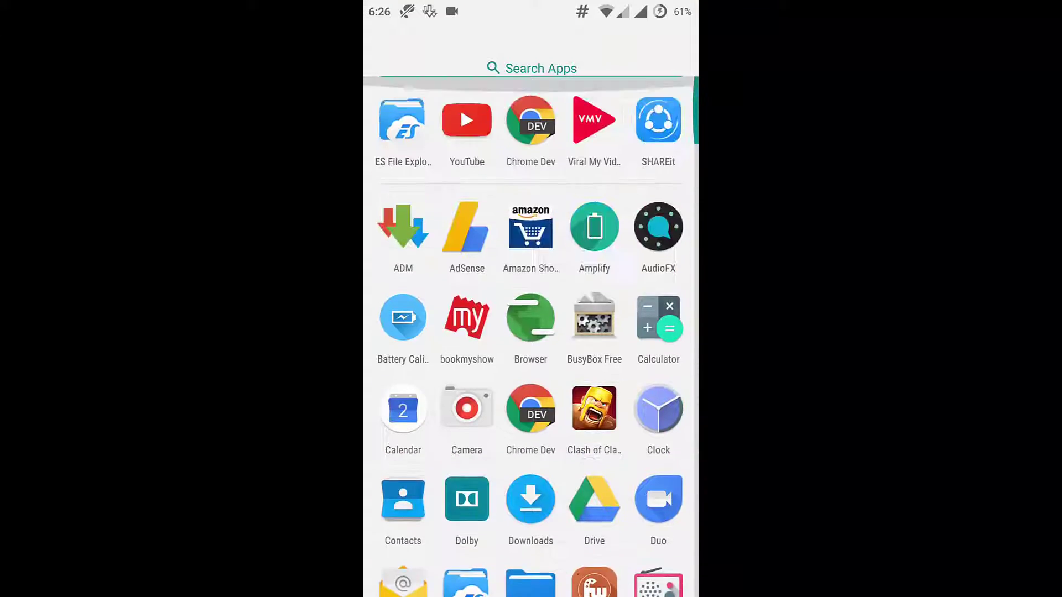
- Swipe down to close the app drawer and return to the home screen
left_click_drag(532, 166, 531, 498)
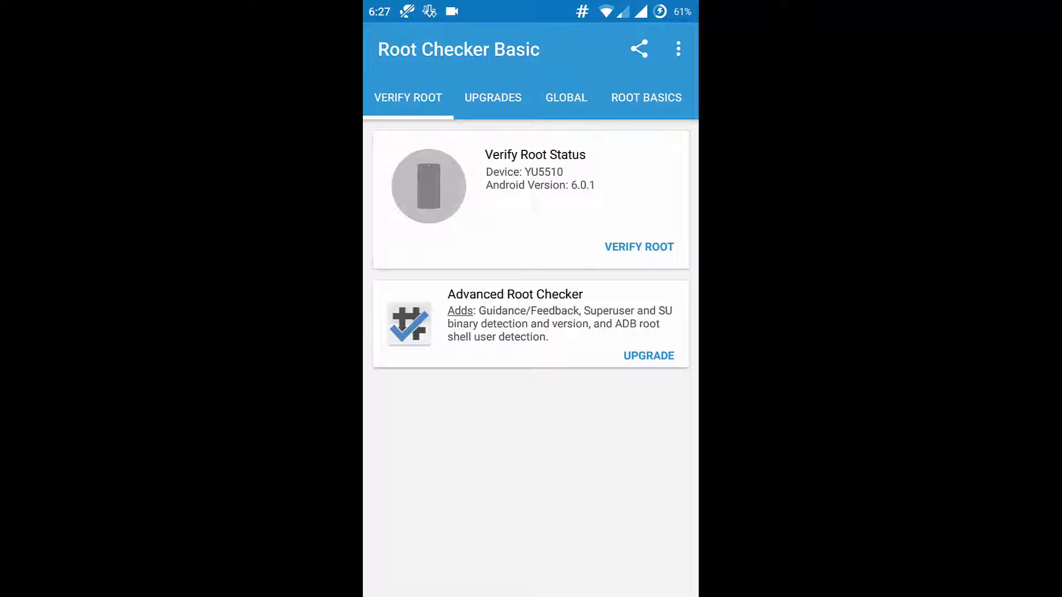
- Verify root access in Root Checker, then return to the home screen
left_click(639, 246)
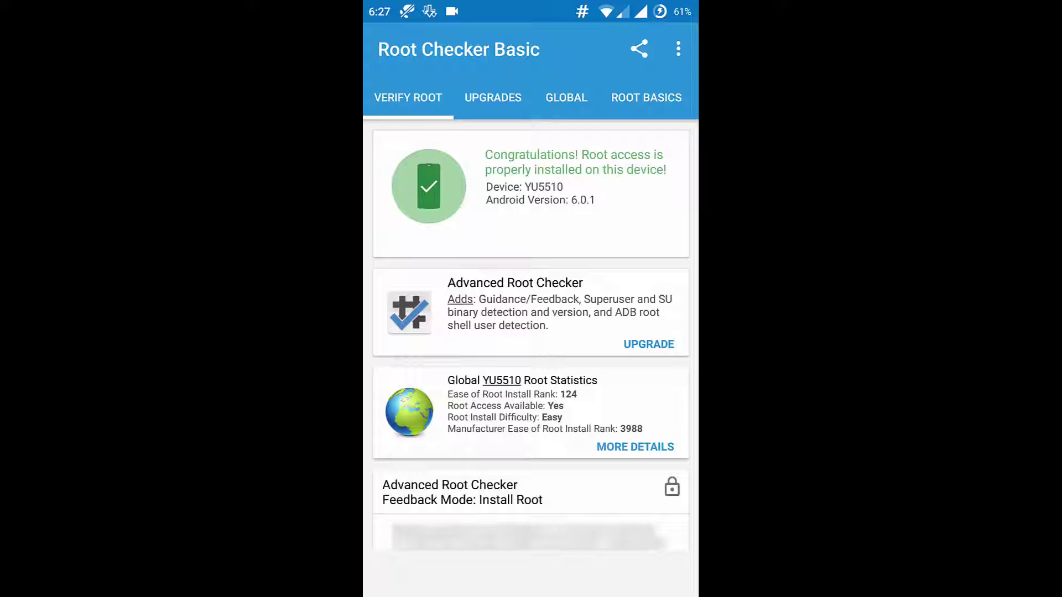
key("Home")
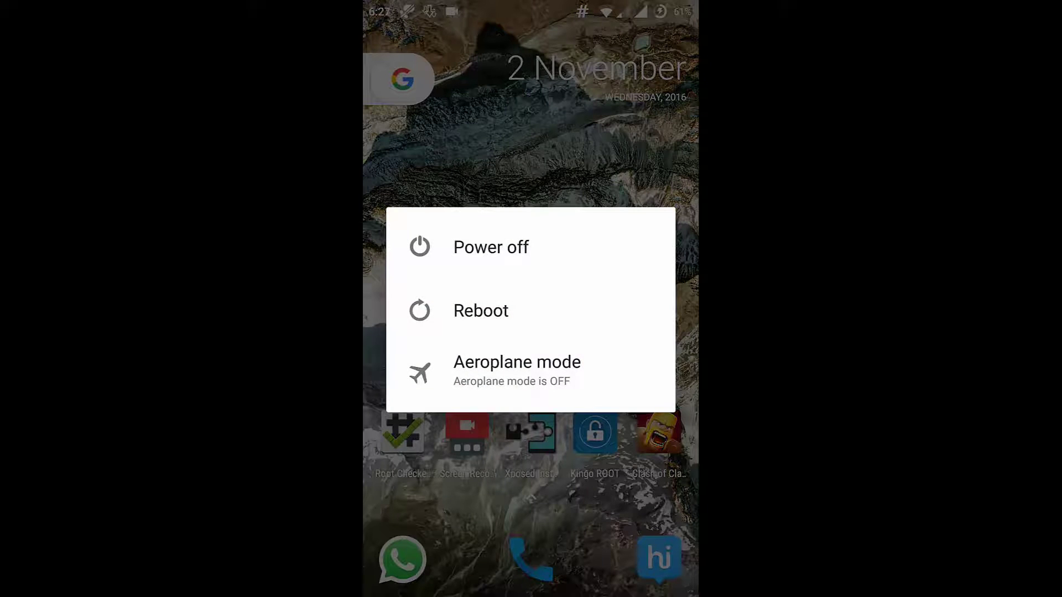
- Reboot the phone into Recovery mode from the power menu's reboot options
left_click(503, 311)
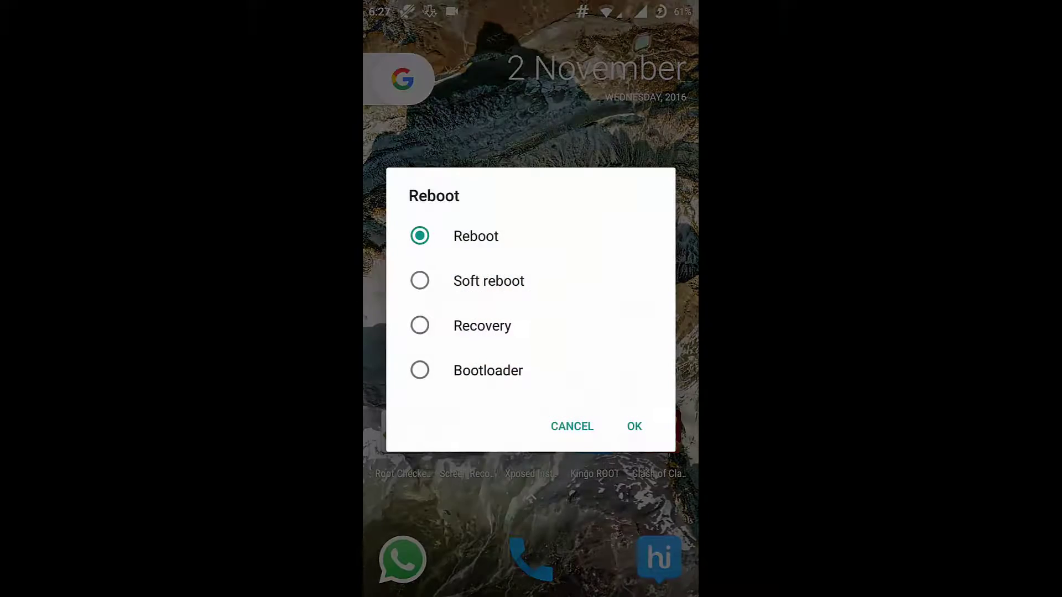
left_click(505, 326)
left_click(572, 425)
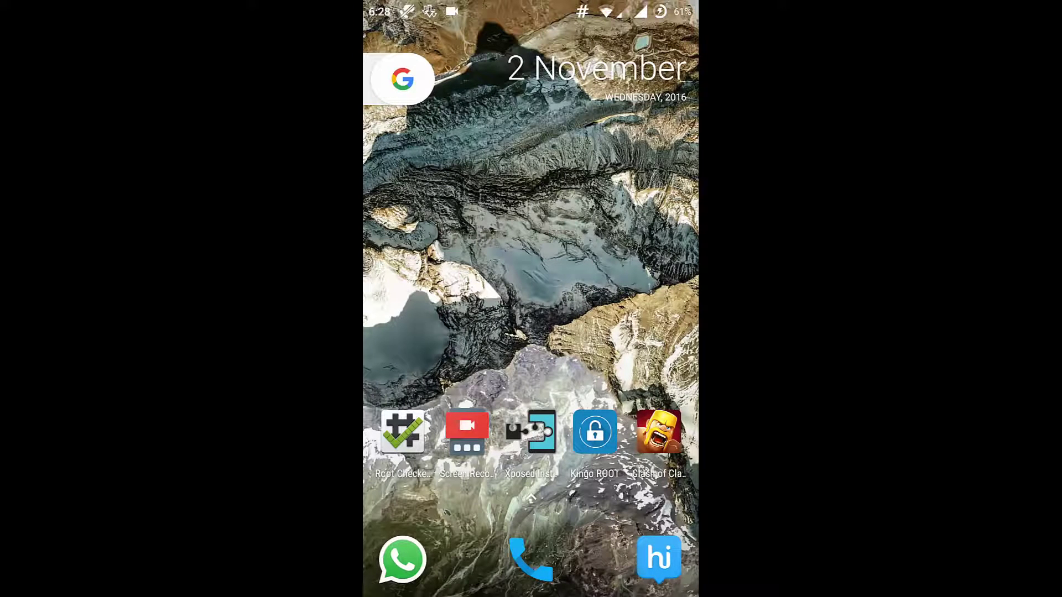
left_click_drag(553, 442, 553, 166)
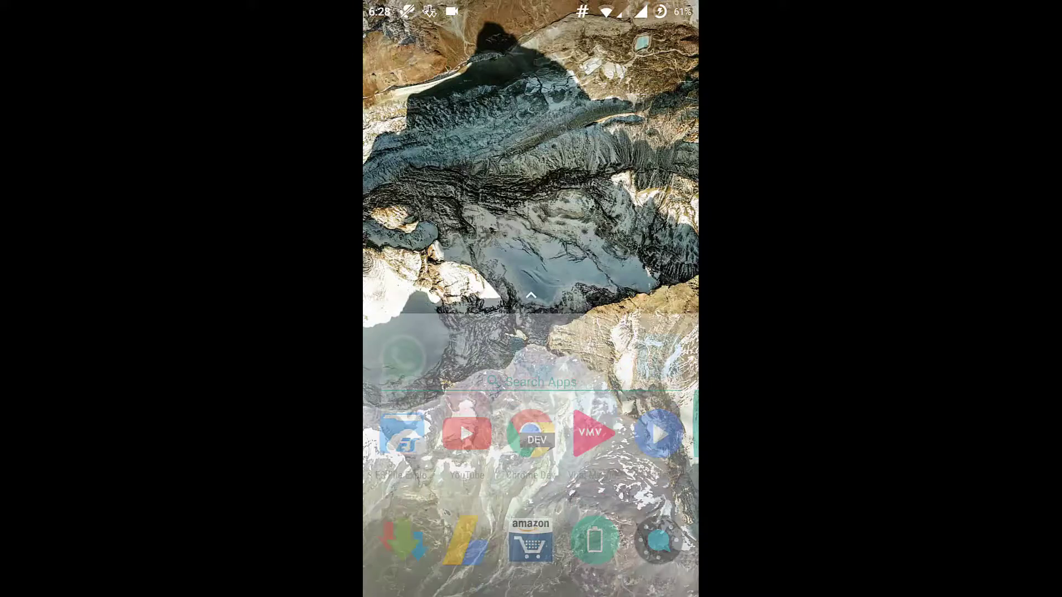
scroll(587, 407, "down", 2)
scroll(532, 333, "down", 2)
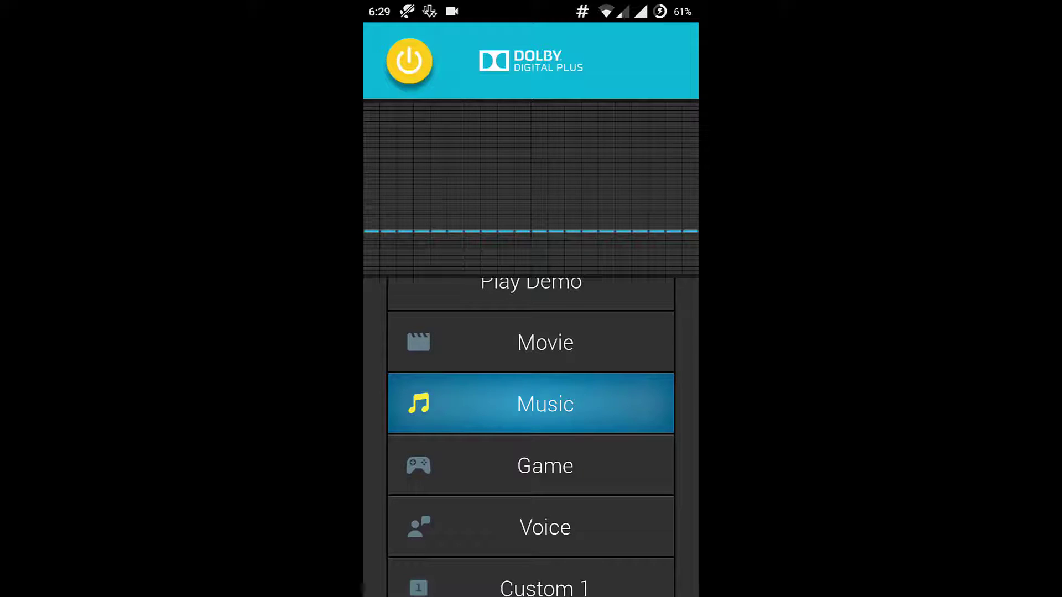
left_click_drag(571, 455, 576, 331)
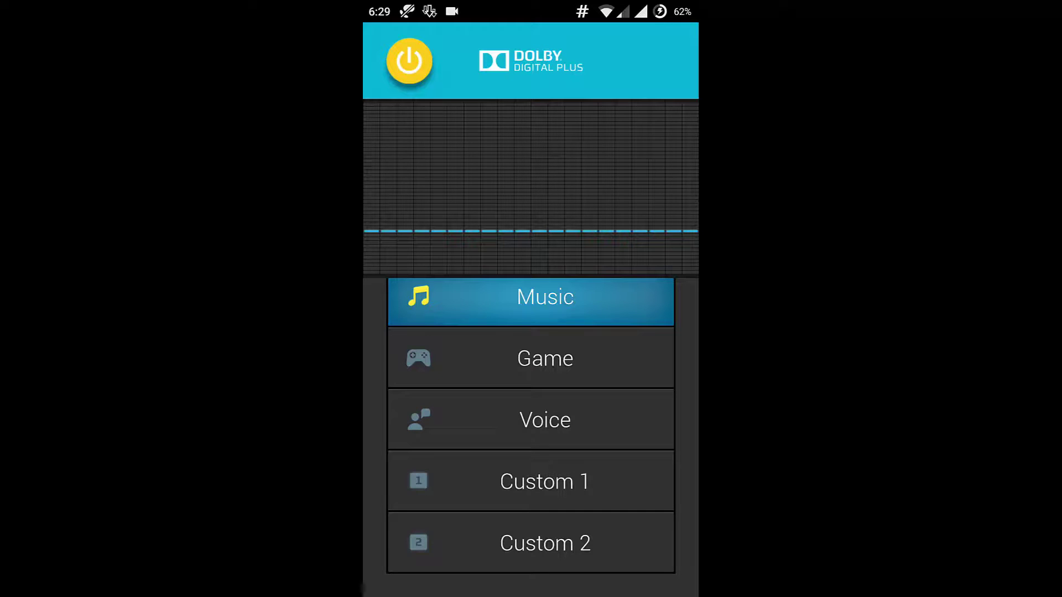
- Leave Dolby Digital Plus for the Android home screen
key("Home")
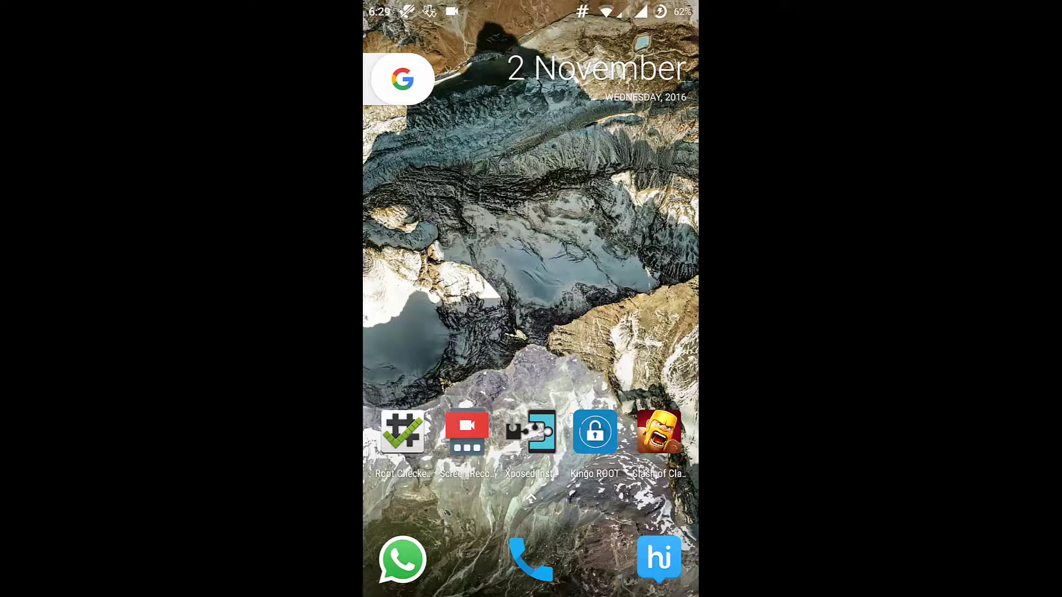